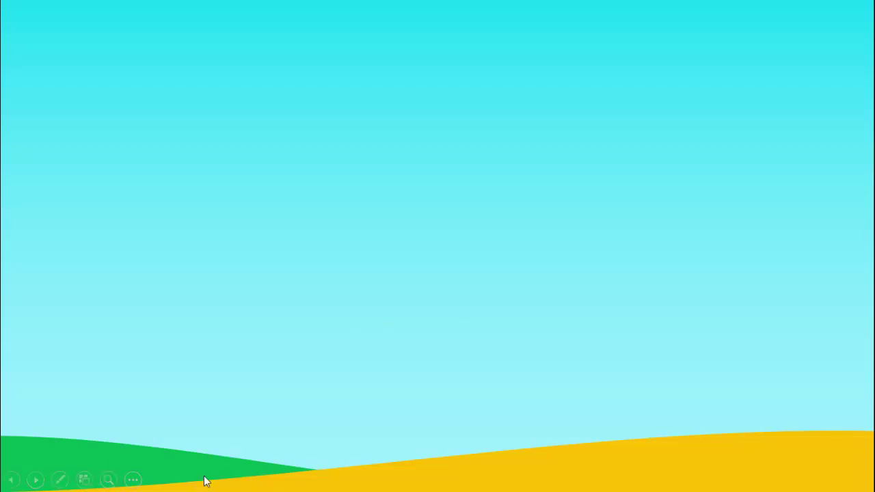
- Play through the animation of the finished palm tree infographic slide
{"action": "left_click", "coordinate": [804, 302]}
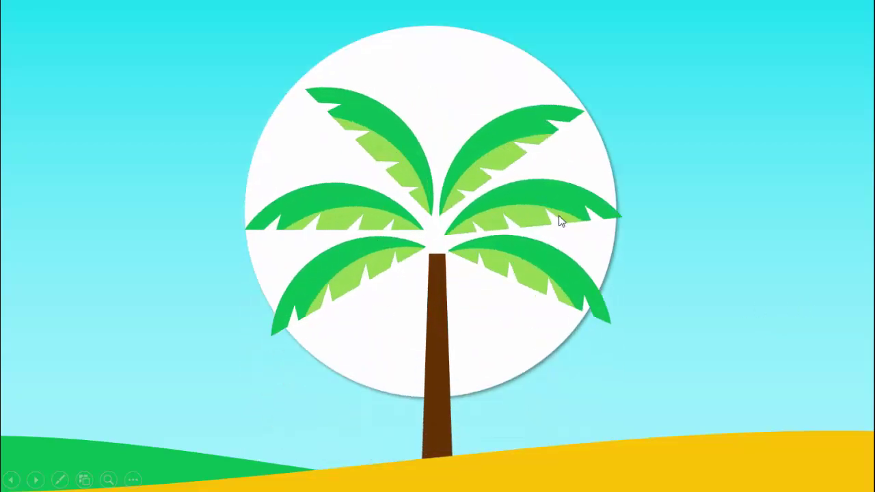
{"action": "left_click", "coordinate": [747, 258]}
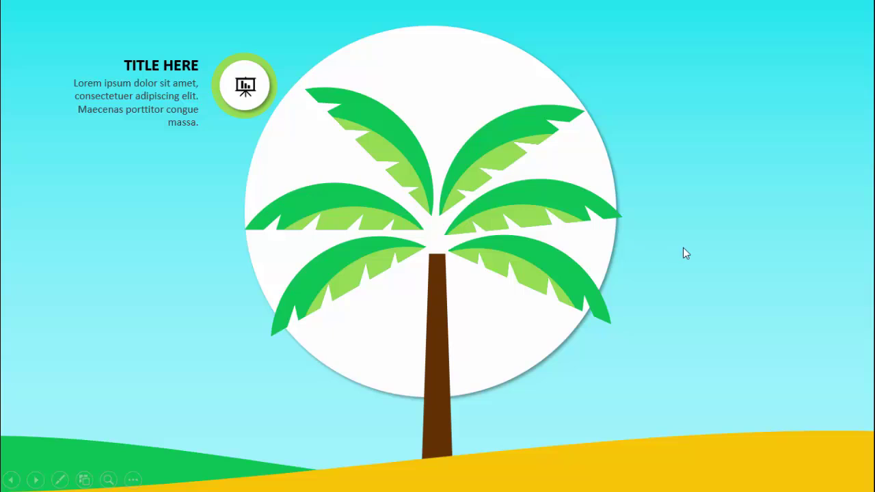
{"action": "left_click", "coordinate": [736, 248]}
{"action": "left_click", "coordinate": [737, 247]}
{"action": "left_click", "coordinate": [736, 247]}
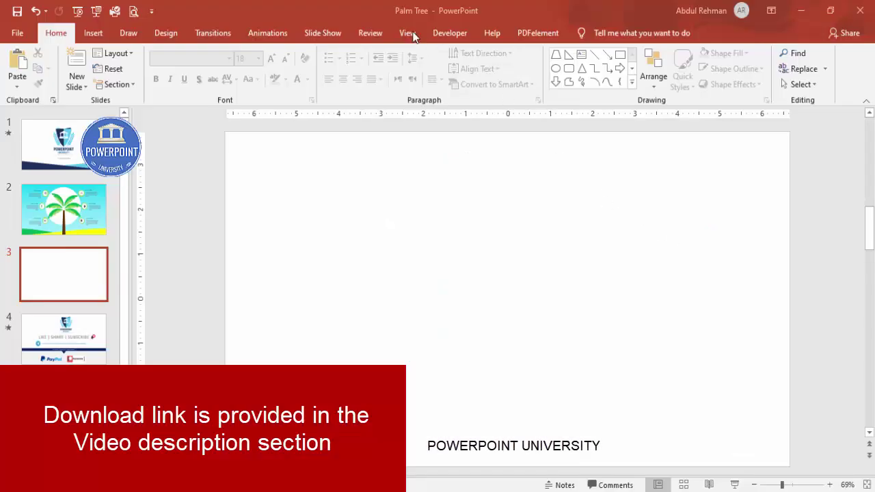
- Show the guides and draw a circle about 3.36" in diameter near the centre of the blank slide
{"action": "left_click", "coordinate": [410, 34]}
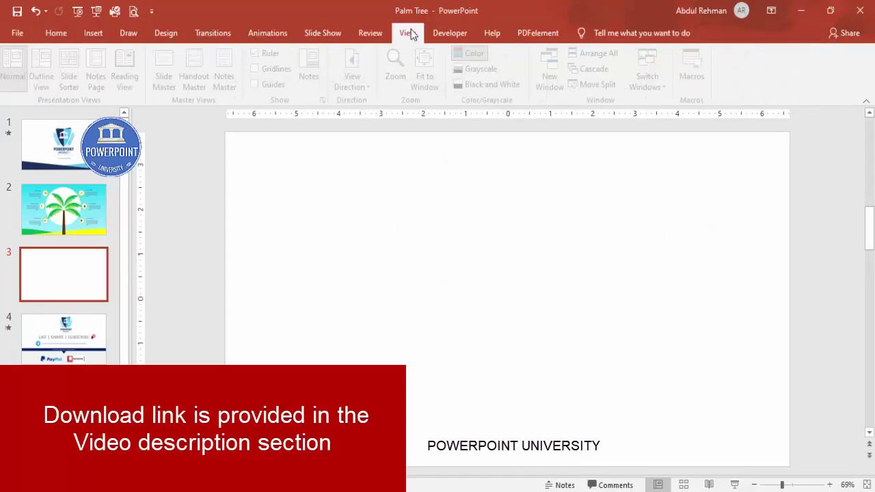
{"action": "left_click", "coordinate": [271, 86]}
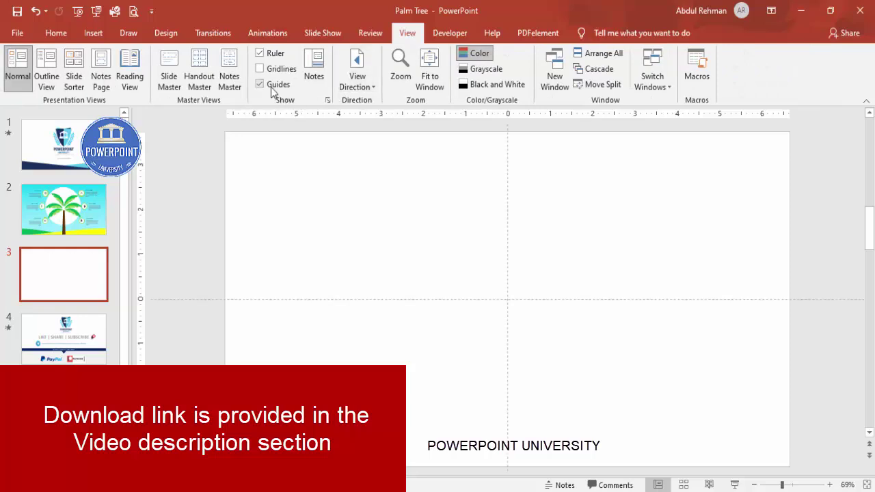
{"action": "left_click", "coordinate": [85, 31]}
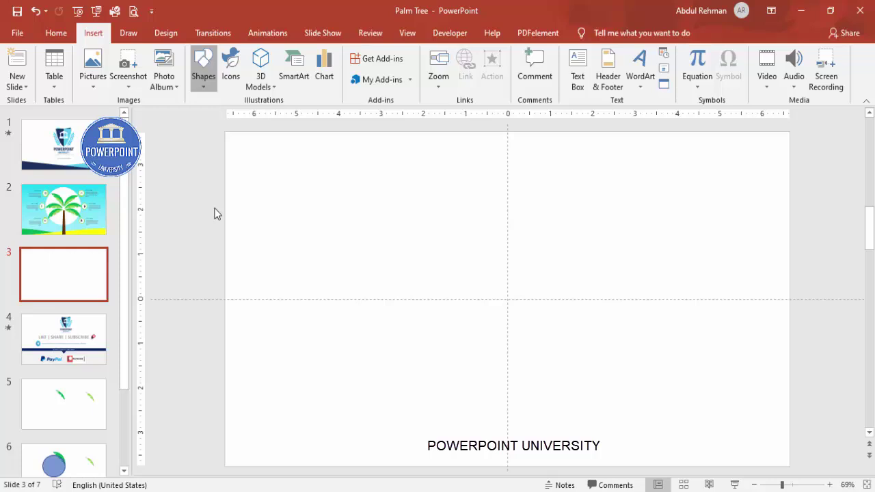
{"action": "left_click_drag", "start_coordinate": [449, 224], "coordinate": [593, 374]}
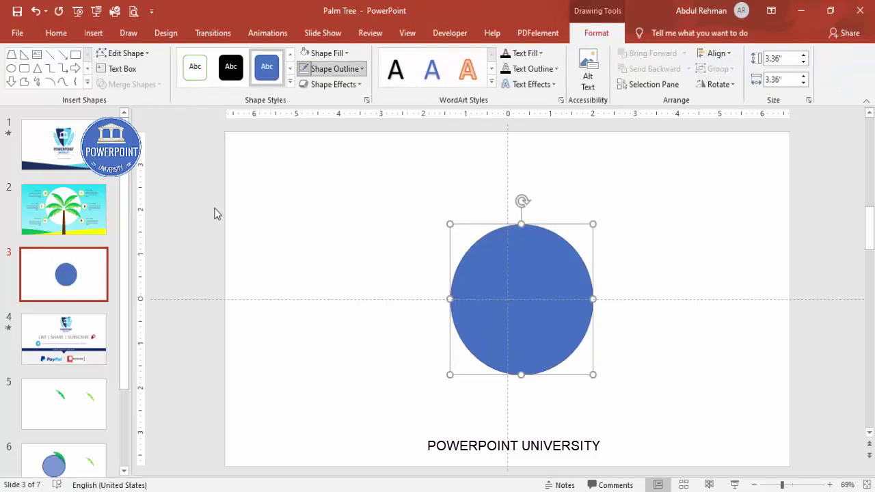
- Remove the circle's outline and align it to the horizontal center and vertical middle of the slide
{"action": "left_click", "coordinate": [337, 69]}
{"action": "key", "text": "n"}
{"action": "key", "text": "alt+j"}
{"action": "key", "text": "d"}
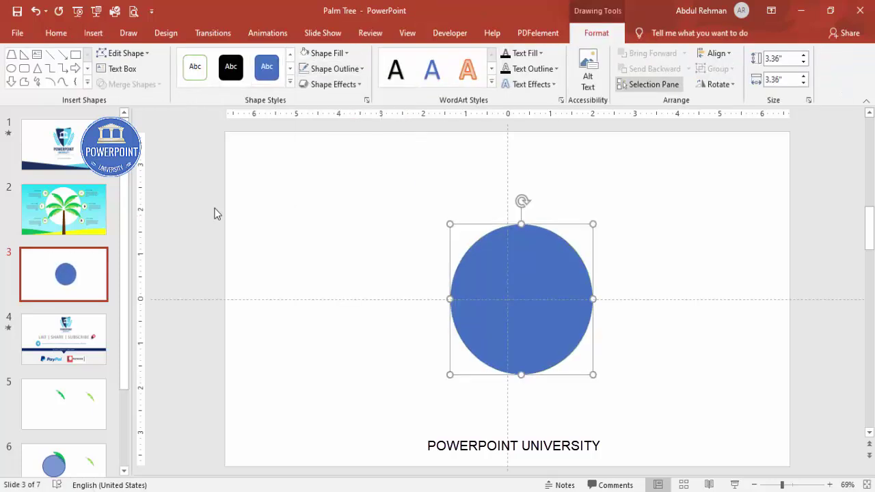
{"action": "key", "text": "a"}
{"action": "key", "text": "a"}
{"action": "key", "text": "c"}
{"action": "key", "text": "alt+j"}
{"action": "key", "text": "d"}
{"action": "key", "text": "a"}
{"action": "key", "text": "a"}
{"action": "key", "text": "m"}
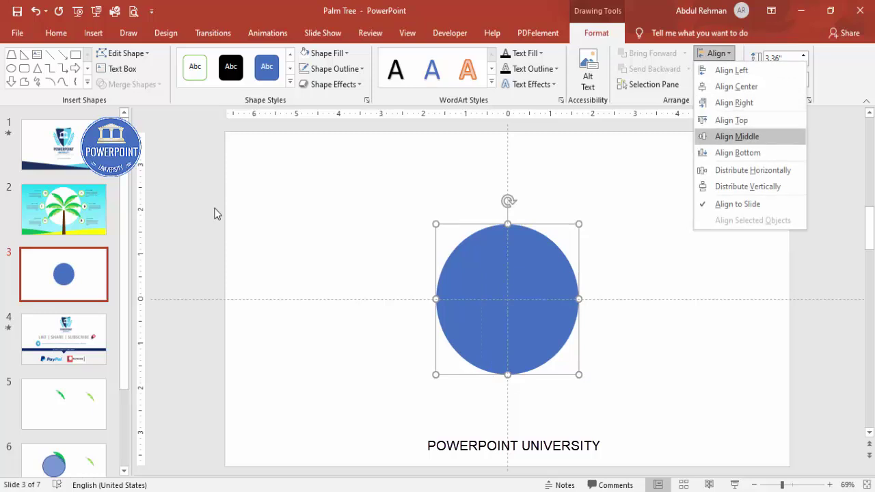
{"action": "key", "text": "Escape"}
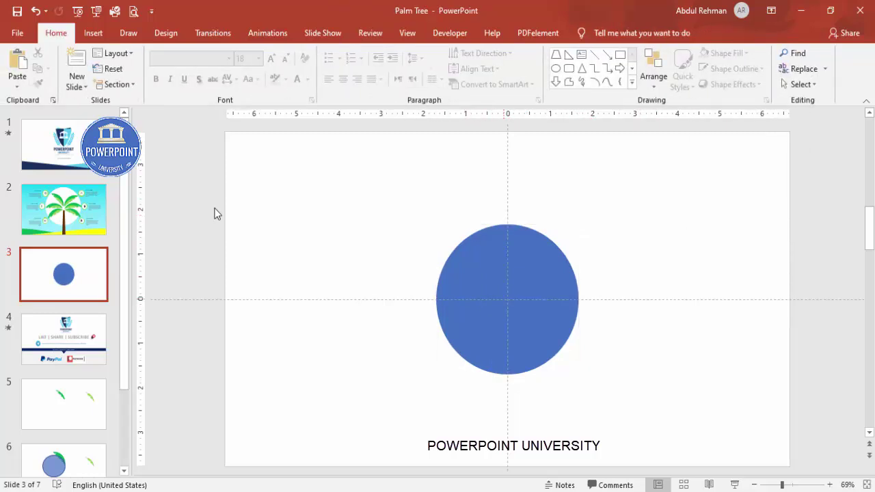
- Draw a rectangle about 5.39" wide and 1.76" high covering the upper part of the circle
{"action": "key", "text": "alt"}
{"action": "key", "text": "n"}
{"action": "key", "text": "s"}
{"action": "key", "text": "h"}
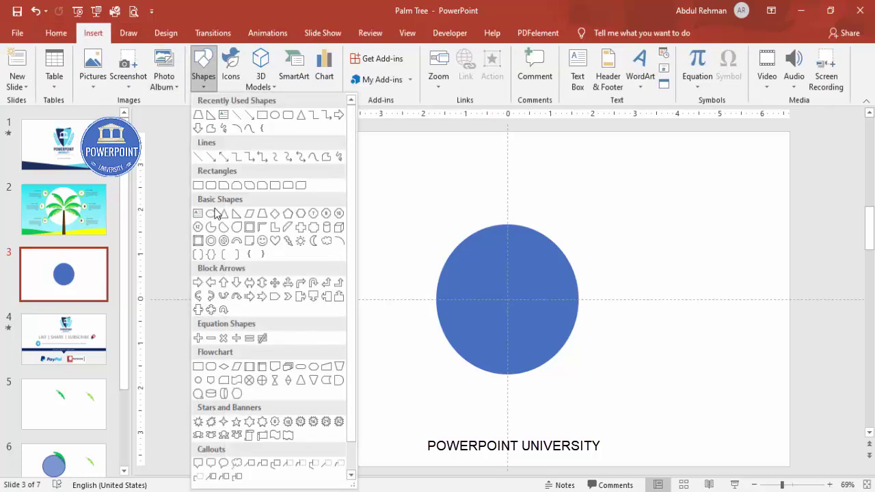
{"action": "left_click", "coordinate": [214, 213]}
{"action": "left_click_drag", "start_coordinate": [436, 187], "coordinate": [665, 267]}
- Remove the rectangle's outline and fill it with dark gray
{"action": "left_click", "coordinate": [337, 69]}
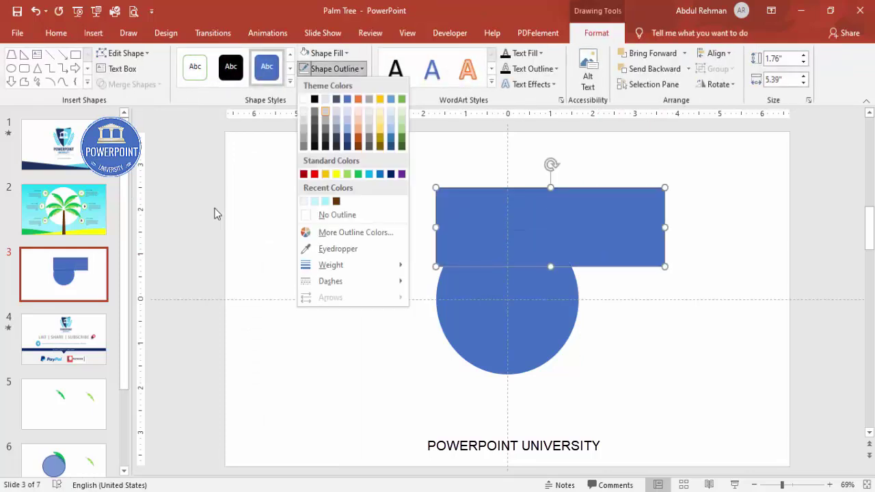
{"action": "left_click", "coordinate": [338, 214]}
{"action": "left_click", "coordinate": [325, 53]}
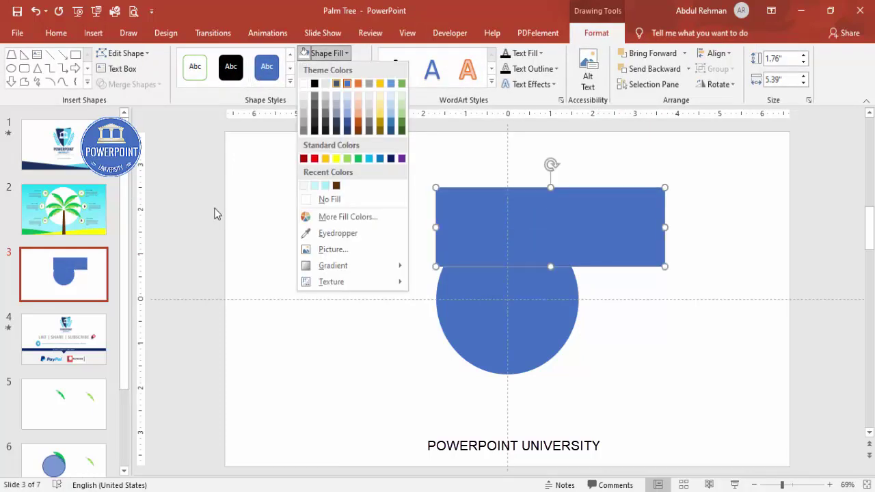
{"action": "left_click", "coordinate": [369, 122]}
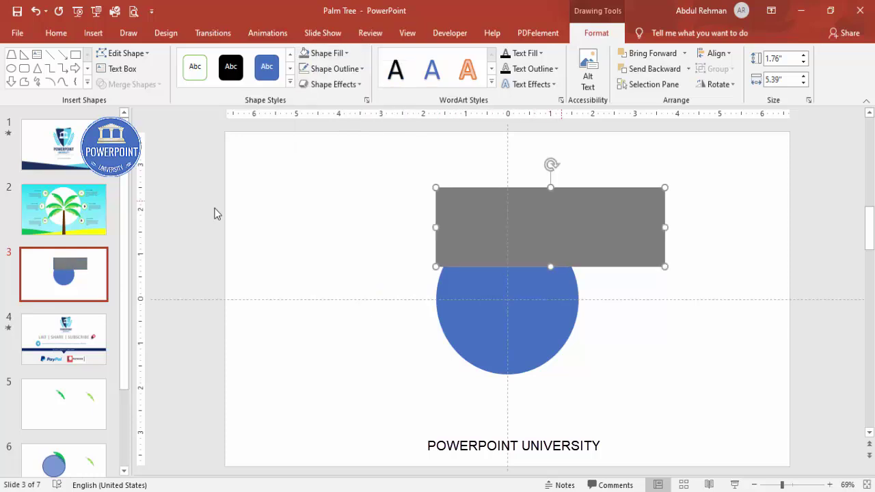
- Set the rectangle's fill transparency to 20%
{"action": "right_click", "coordinate": [577, 240]}
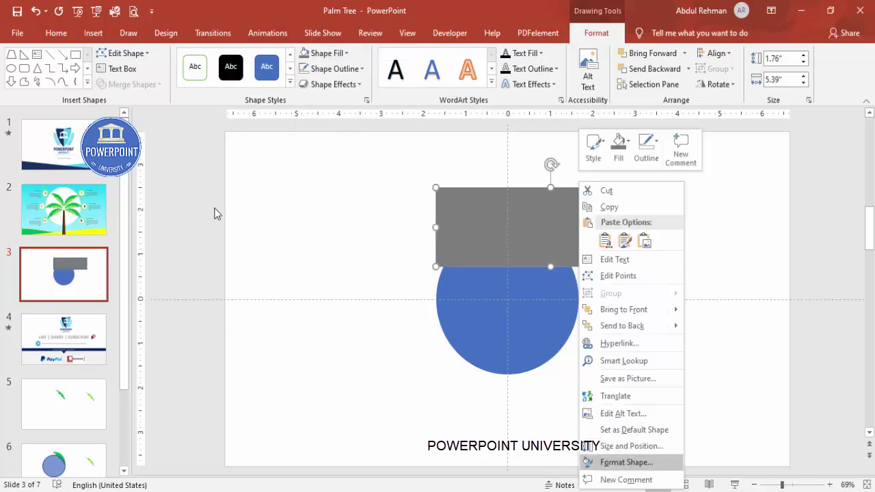
{"action": "left_click", "coordinate": [626, 463]}
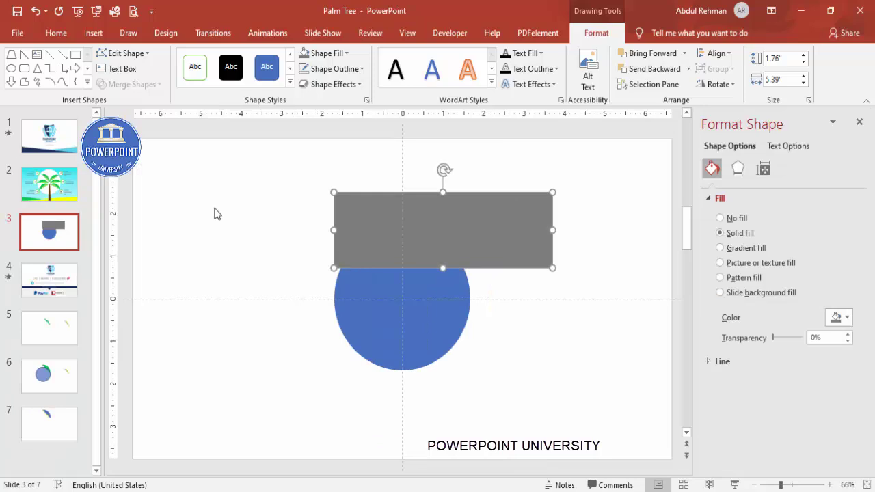
{"action": "left_click_drag", "start_coordinate": [773, 338], "coordinate": [779, 338]}
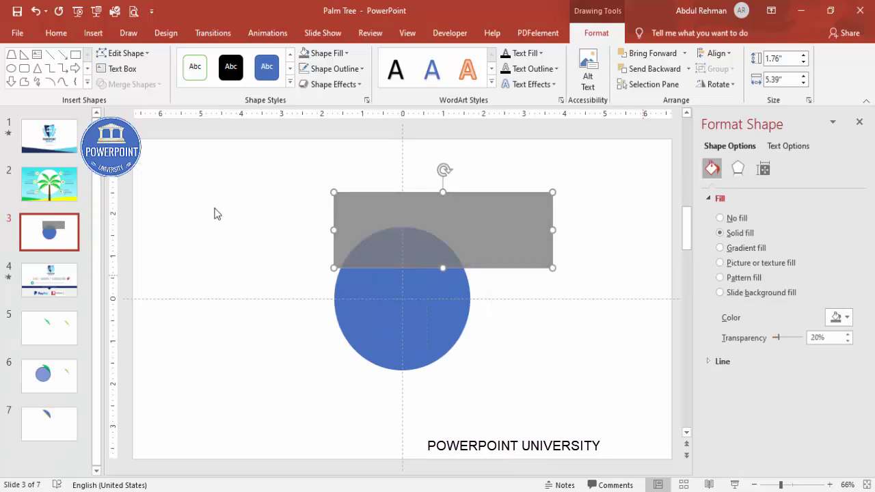
- Tilt the rectangle clockwise and position it so its lower edge cuts diagonally across the upper part of the circle
{"action": "left_click_drag", "start_coordinate": [444, 170], "coordinate": [466, 179]}
{"action": "left_click_drag", "start_coordinate": [475, 232], "coordinate": [463, 216]}
{"action": "key", "text": "Right"}
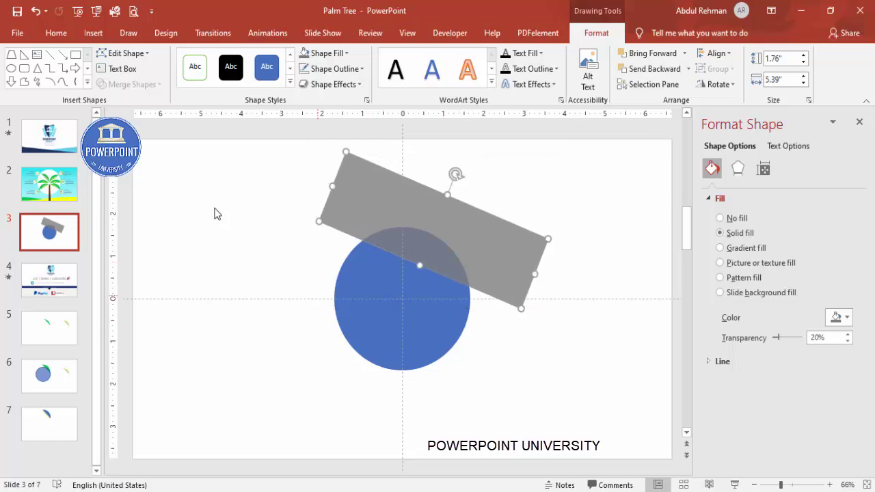
- Intersect the circle with the tilted rectangle and move the resulting segment slightly up and left
{"action": "key", "text": "Tab"}
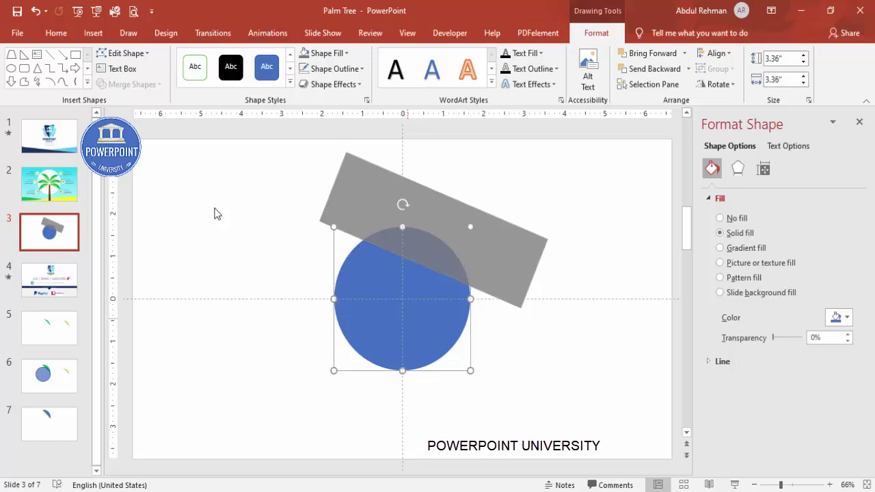
{"action": "key", "text": "ctrl+a"}
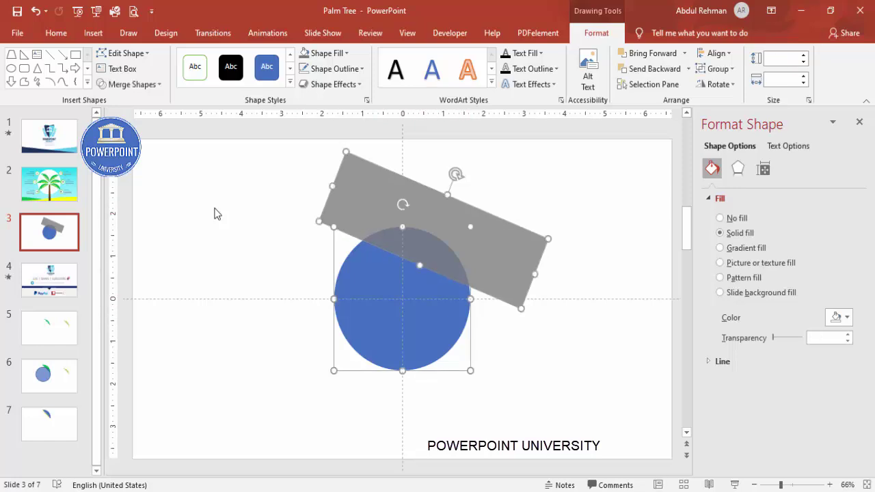
{"action": "left_click", "coordinate": [131, 85]}
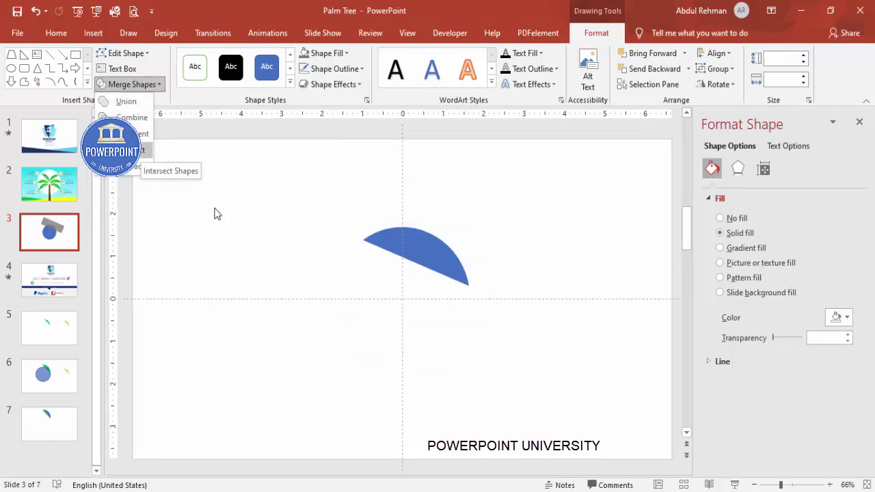
{"action": "left_click_drag", "start_coordinate": [431, 260], "coordinate": [418, 253]}
{"action": "key", "text": "Tab"}
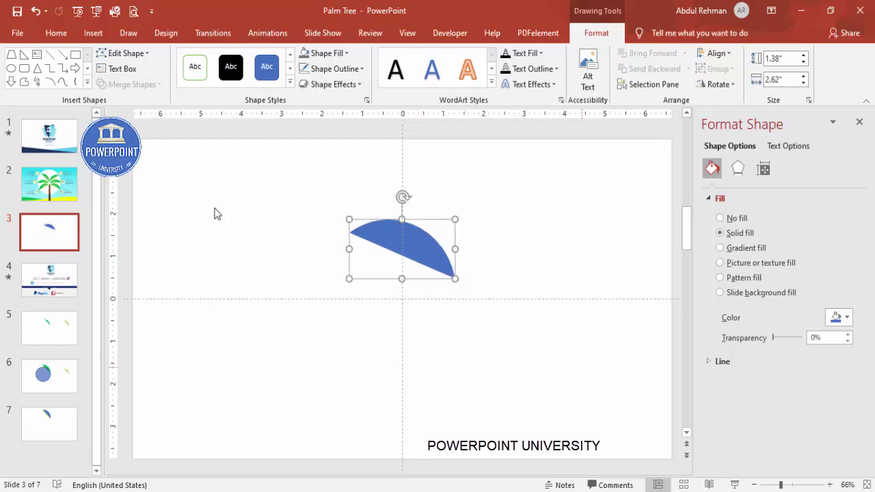
- Draw a right triangle about 0.27" wide and 0.35" high on the segment's straight edge near its left tip
{"action": "left_click_drag", "start_coordinate": [780, 485], "coordinate": [796, 485]}
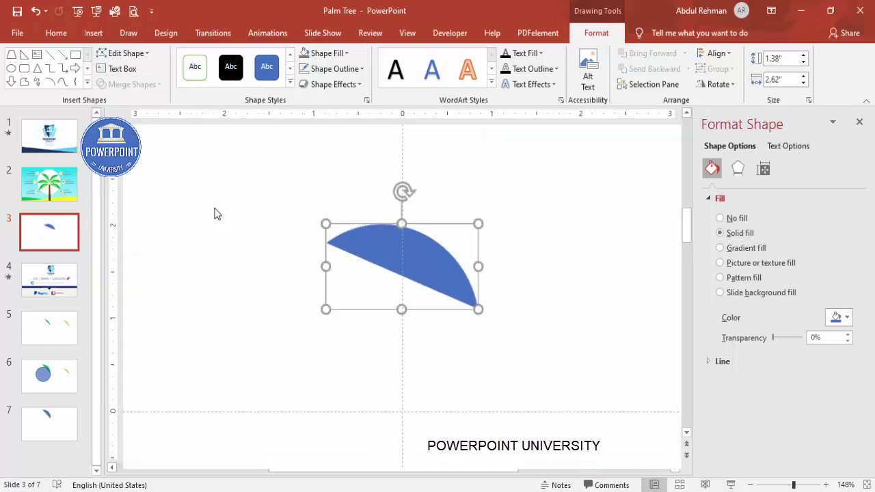
{"action": "key", "text": "alt+n"}
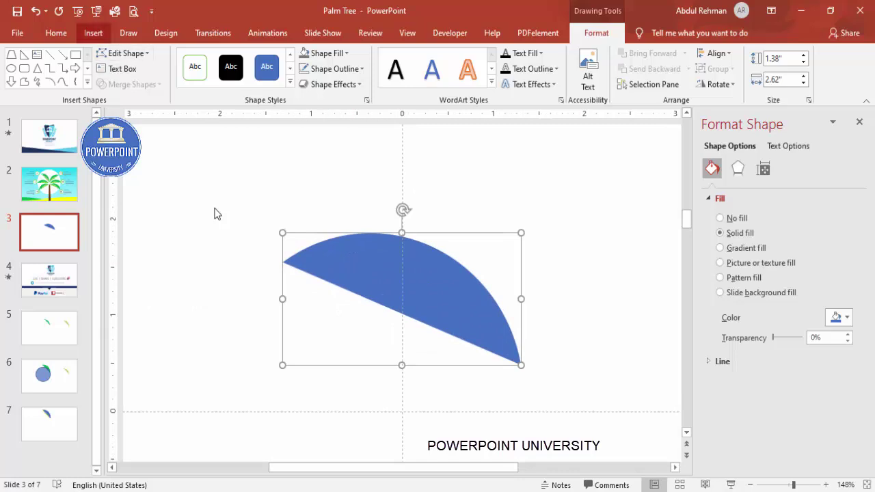
{"action": "key", "text": "s"}
{"action": "key", "text": "h"}
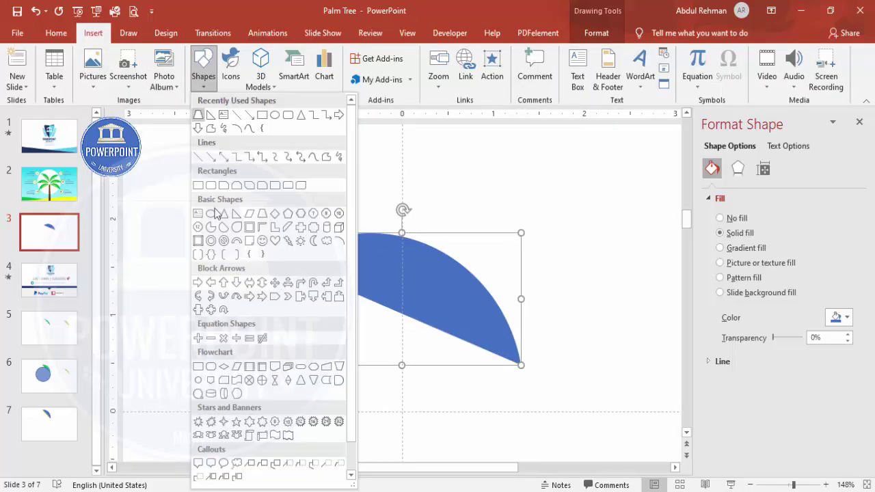
{"action": "key", "text": "Right"}
{"action": "left_click", "coordinate": [236, 213]}
{"action": "mouse_move", "coordinate": [341, 295]}
{"action": "left_mouse_down"}
{"action": "mouse_move", "coordinate": [336, 266]}
{"action": "mouse_move", "coordinate": [316, 261]}
{"action": "left_mouse_up"}
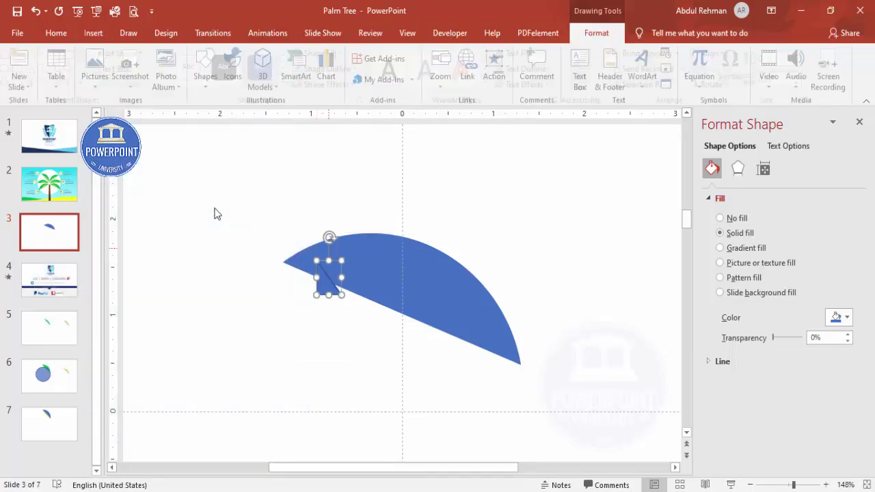
- Remove the small triangle's outline and fill it with light blue
{"action": "left_click", "coordinate": [337, 68]}
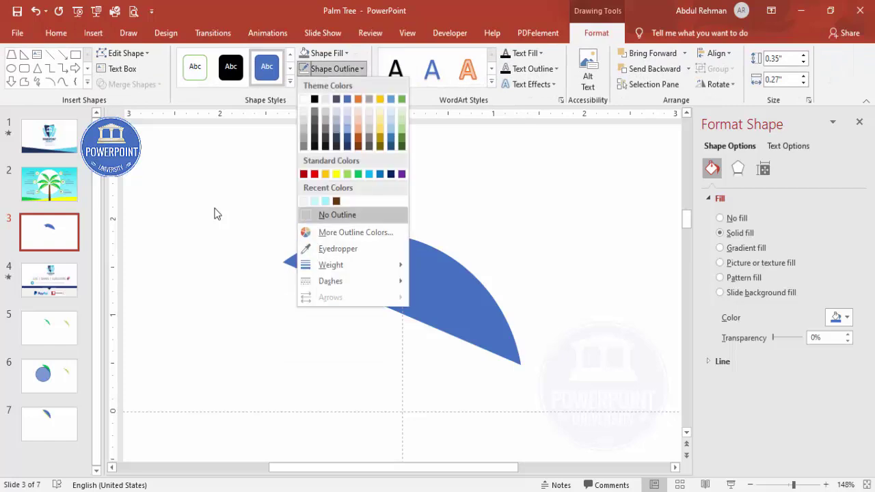
{"action": "left_click", "coordinate": [336, 215]}
{"action": "left_click", "coordinate": [330, 54]}
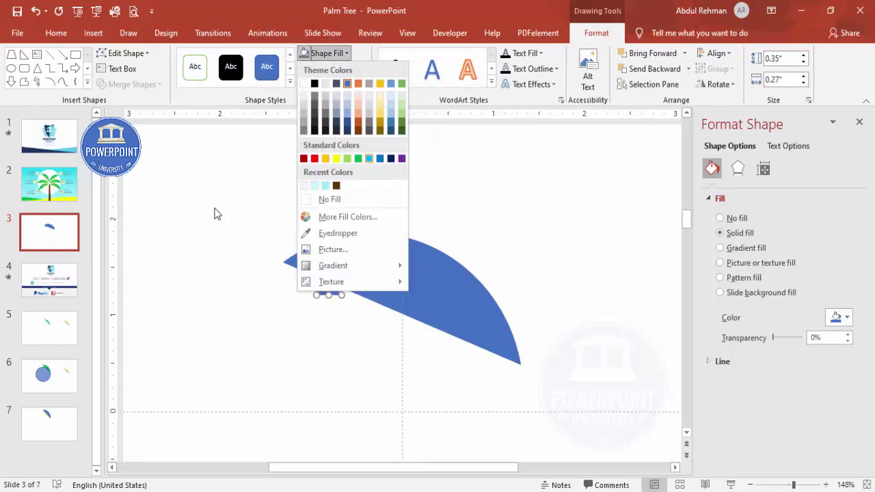
{"action": "left_click", "coordinate": [370, 159]}
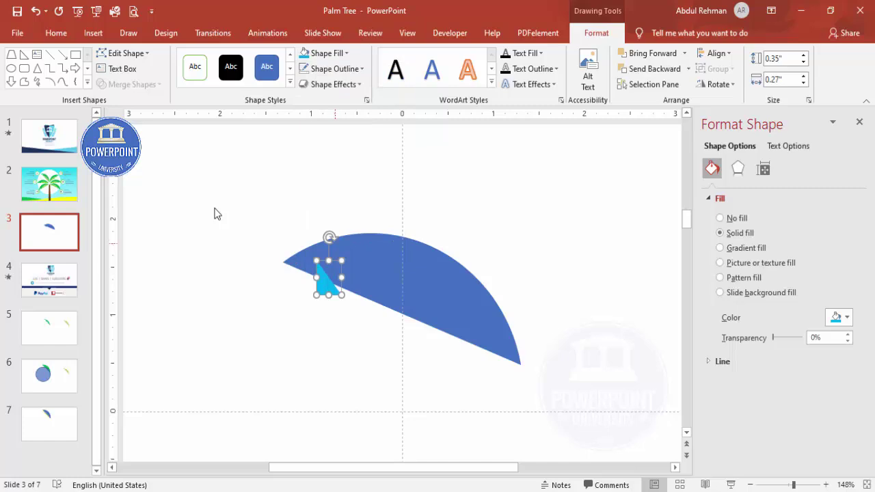
- Rotate the light blue triangle clockwise and position it so its tip cuts into the segment's straight edge
{"action": "left_click_drag", "start_coordinate": [329, 237], "coordinate": [349, 239]}
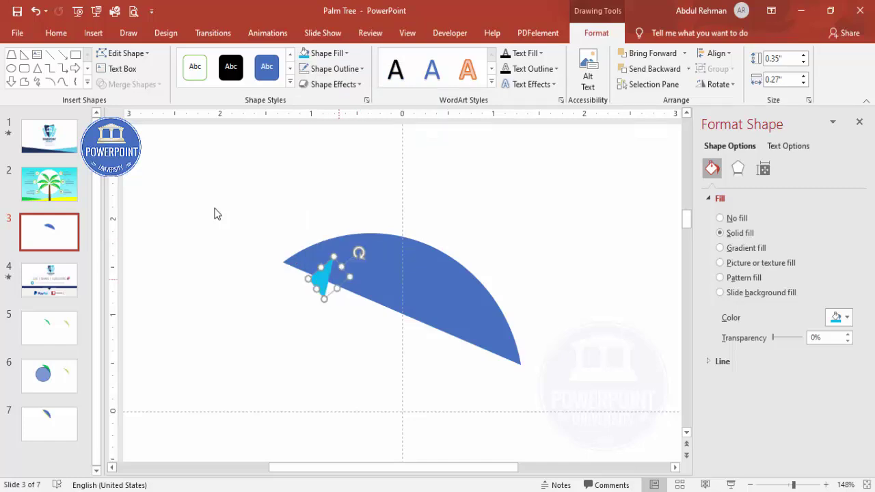
{"action": "left_click_drag", "start_coordinate": [324, 286], "coordinate": [323, 288]}
{"action": "key", "text": "ctrl+z"}
{"action": "key", "text": "ctrl+z"}
{"action": "key", "text": "ctrl+z"}
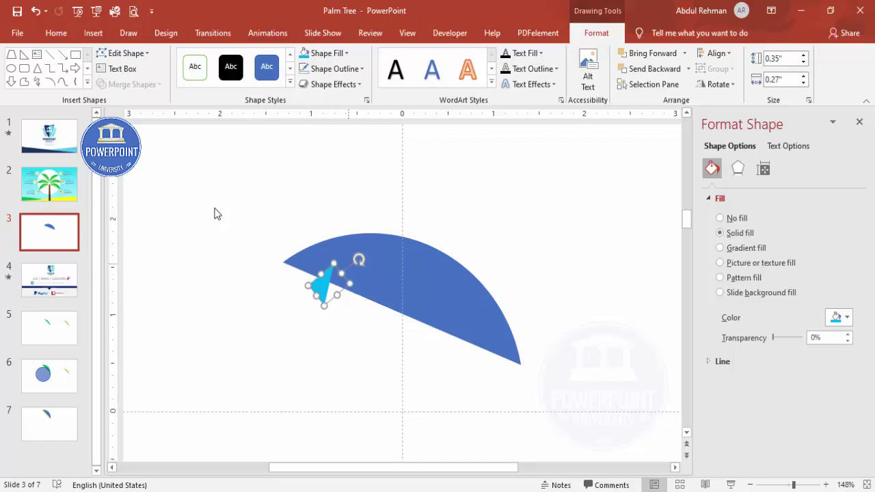
- Duplicate the triangle three times, spacing the copies along the segment's straight edge and shifting the last one slightly right
{"action": "key", "text": "ctrl+d"}
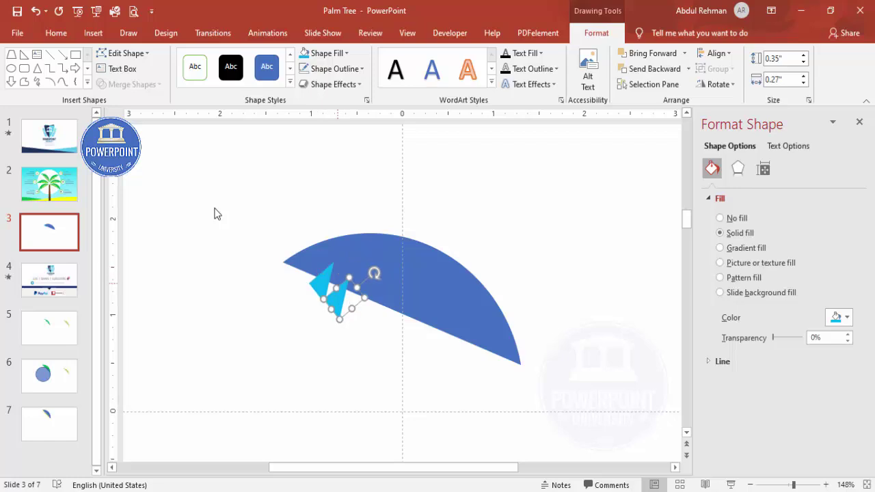
{"action": "left_click_drag", "start_coordinate": [339, 301], "coordinate": [363, 308]}
{"action": "key", "text": "ctrl+d"}
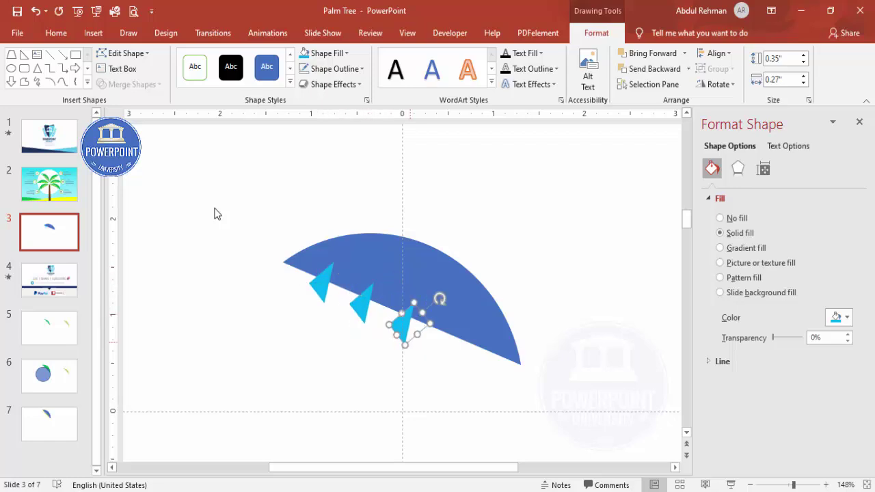
{"action": "key", "text": "ctrl+d"}
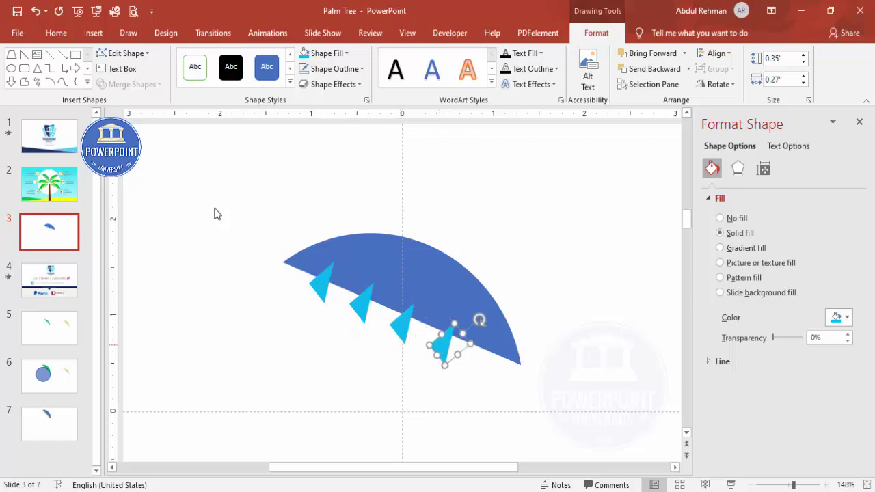
{"action": "key", "text": "Right"}
{"action": "key", "text": "Right"}
{"action": "key", "text": "Right"}
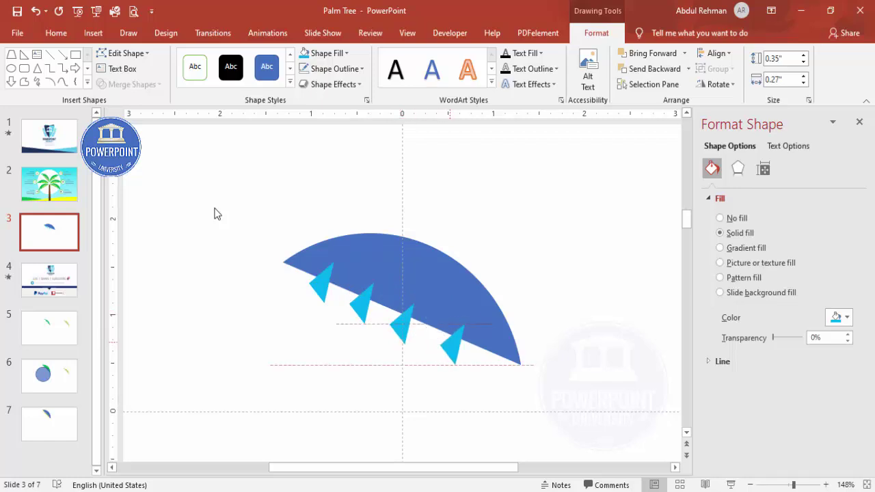
- Nudge the first three light blue triangles horizontally to even out their spacing along the segment's straight edge
{"action": "key", "text": "shift+Tab"}
{"action": "key", "text": "Right"}
{"action": "key", "text": "Left"}
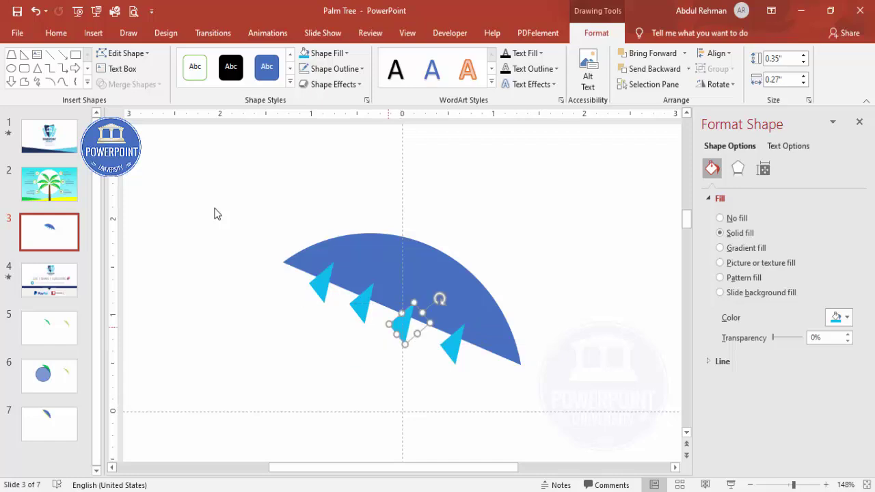
{"action": "key", "text": "shift+Tab"}
{"action": "key", "text": "Right"}
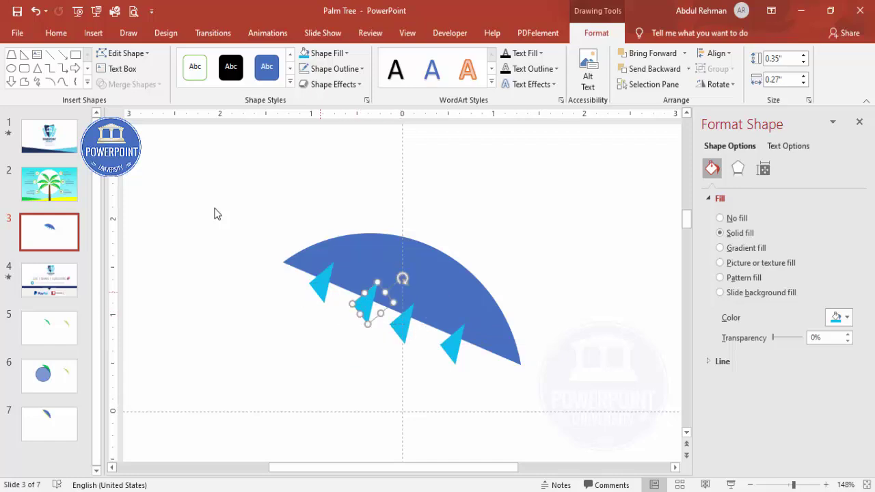
{"action": "key", "text": "shift+Tab"}
{"action": "key", "text": "Right"}
- Duplicate the fourth triangle and place the copy on the straight edge close to the segment's lower right tip
{"action": "left_click", "coordinate": [459, 351]}
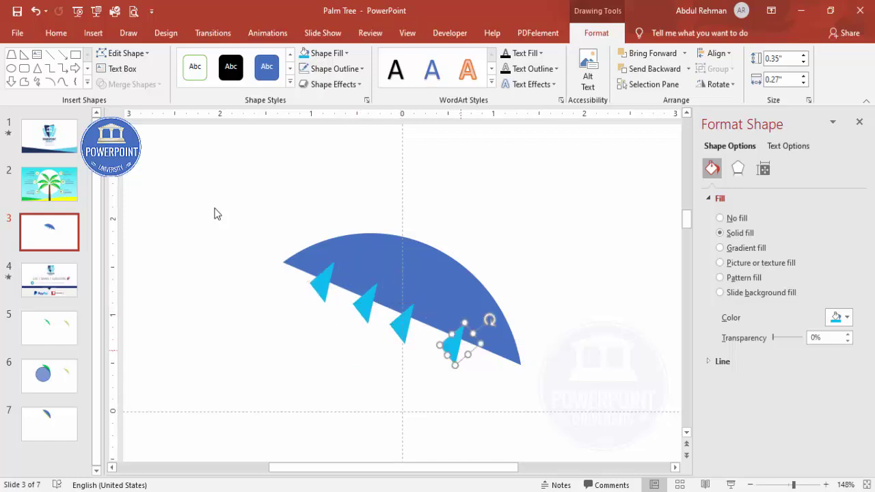
{"action": "key", "text": "ctrl+d"}
{"action": "left_click_drag", "start_coordinate": [467, 356], "coordinate": [489, 355]}
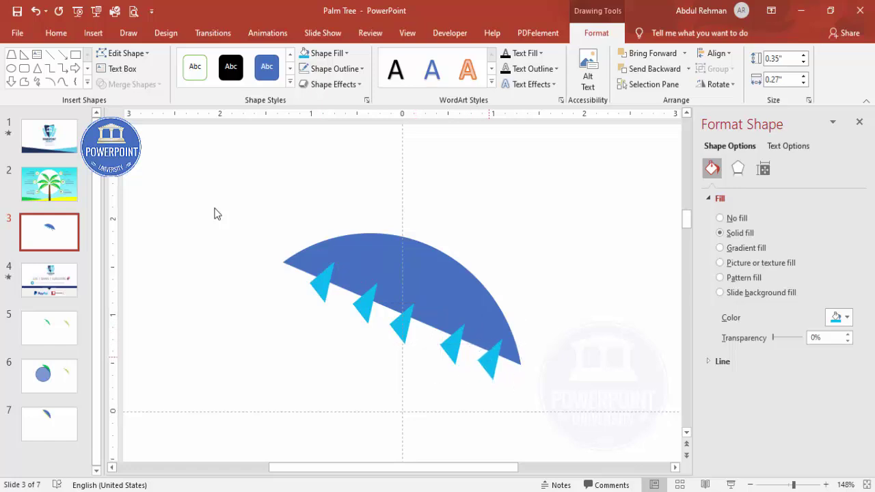
{"action": "key", "text": "shift+Tab"}
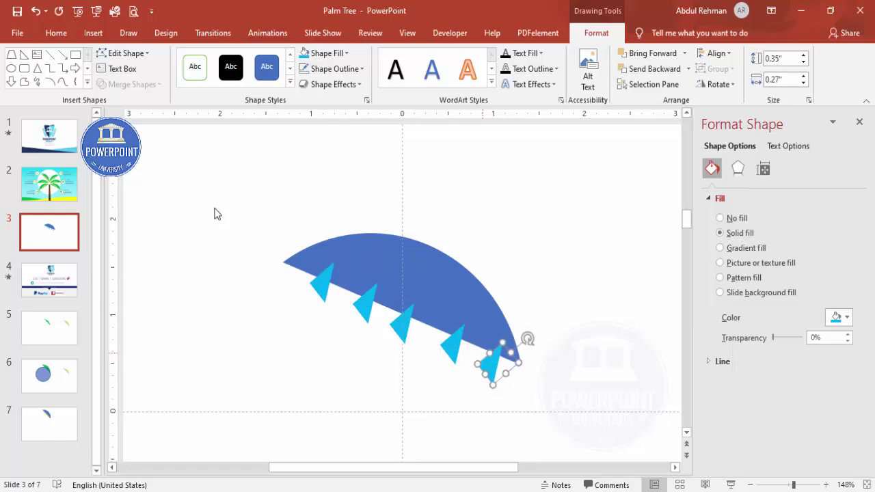
- Select the blue segment together with all five light blue triangles and bring up the merge operations for them
{"action": "left_click", "coordinate": [397, 273]}
{"action": "left_click_drag", "start_coordinate": [225, 190], "coordinate": [626, 436]}
{"action": "key", "text": "ctrl+z"}
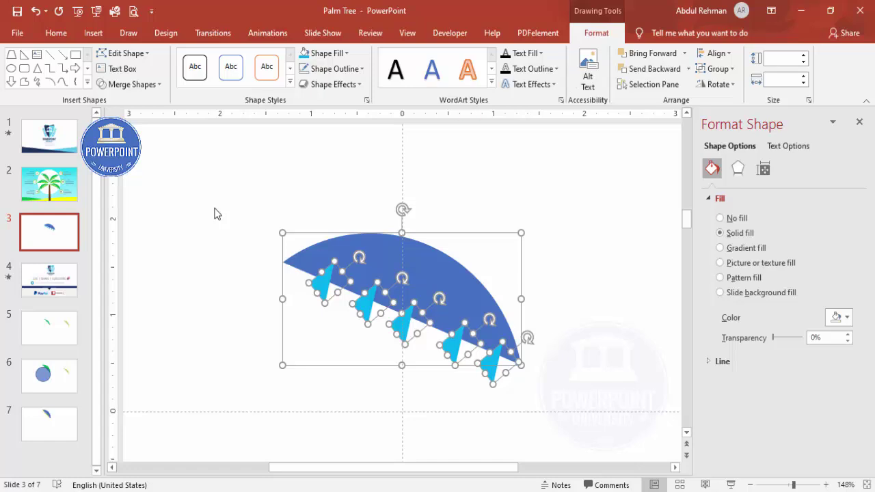
{"action": "left_click", "coordinate": [130, 85]}
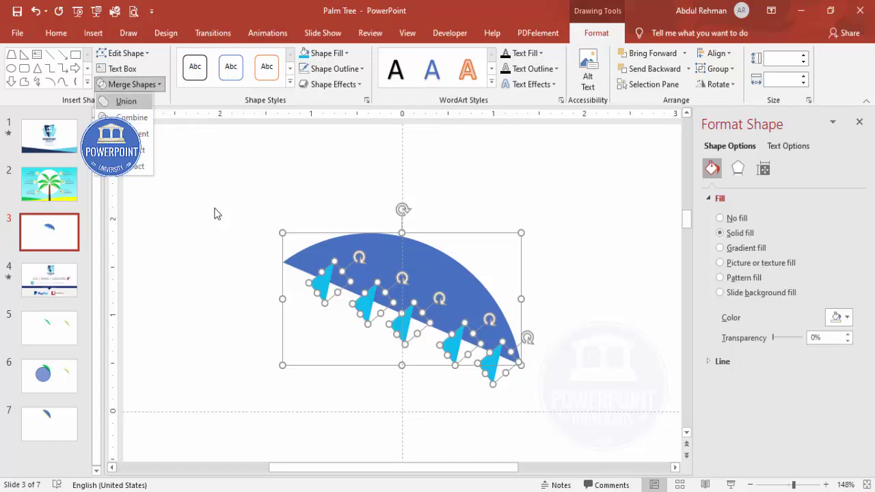